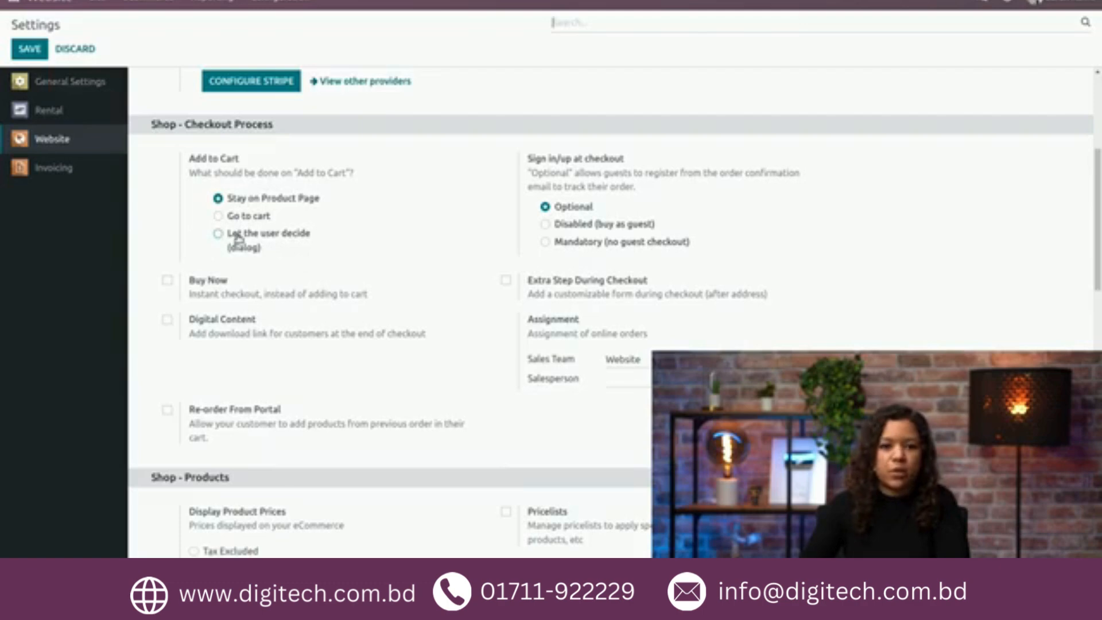
Step: Set Add to Cart to "Let the user decide (dialog)" and enable Buy Now and Extra Step During Checkout
left_click(238, 238)
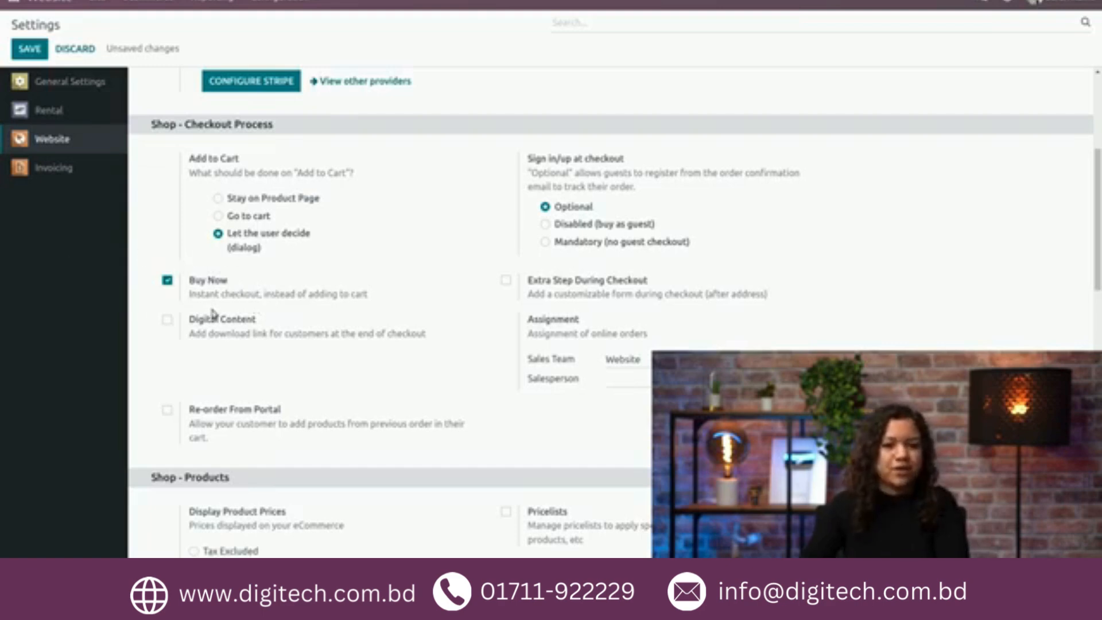
scroll(212, 314, "down", 1)
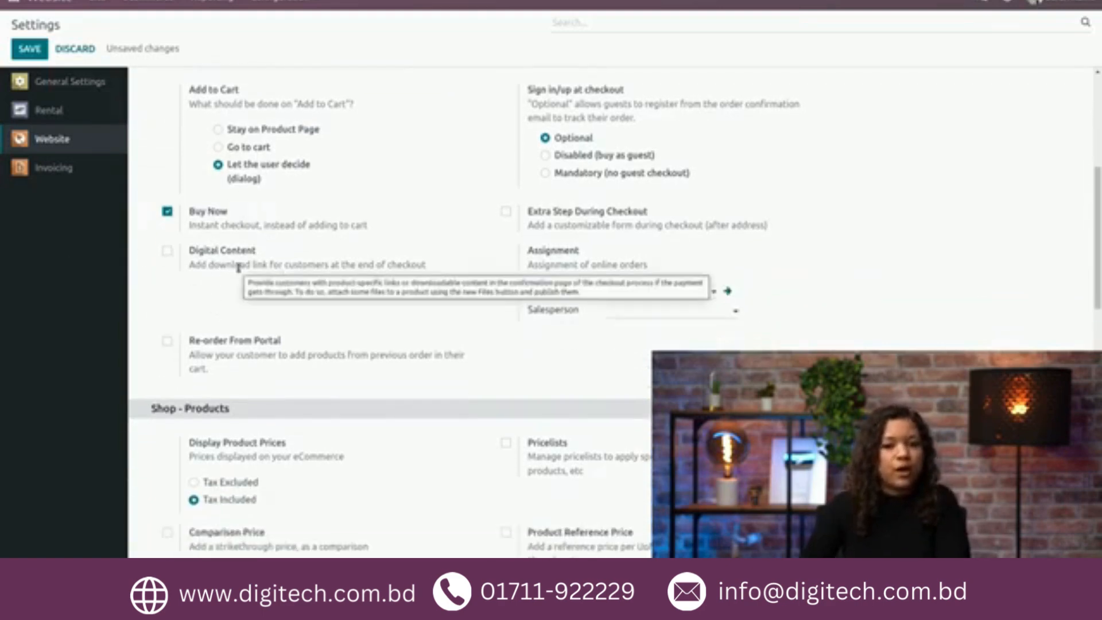
mouse_move(220, 292)
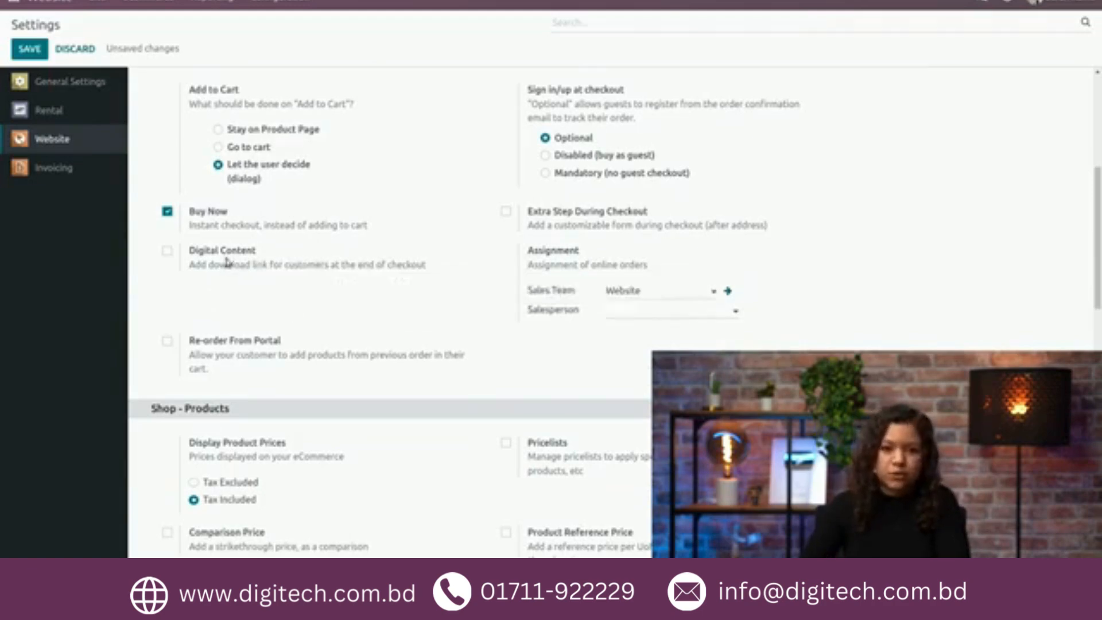
mouse_move(226, 257)
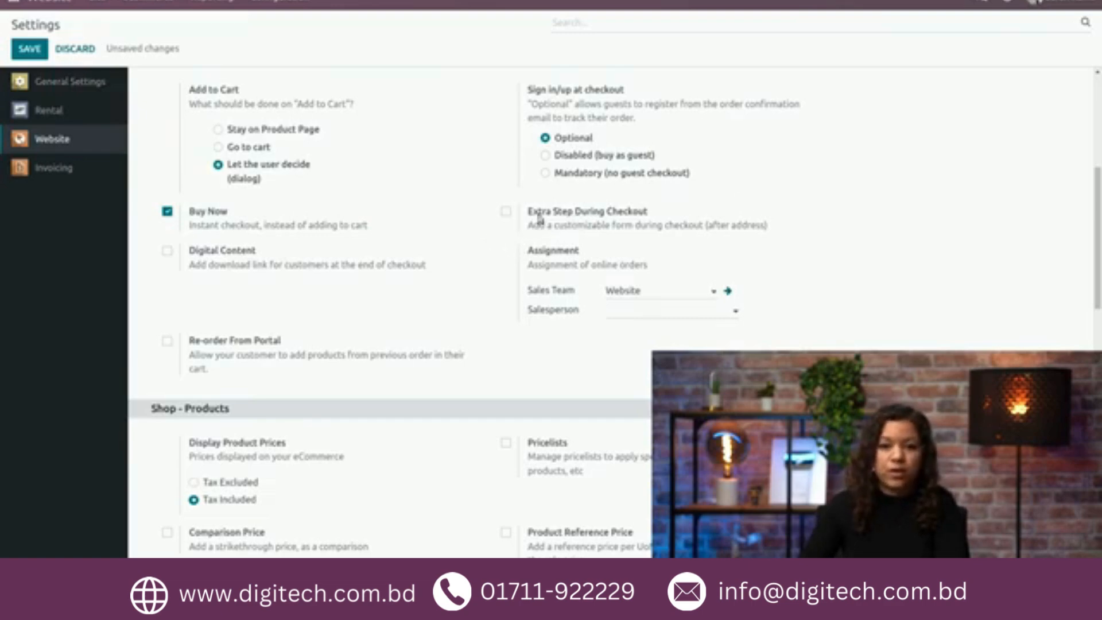
left_click(506, 212)
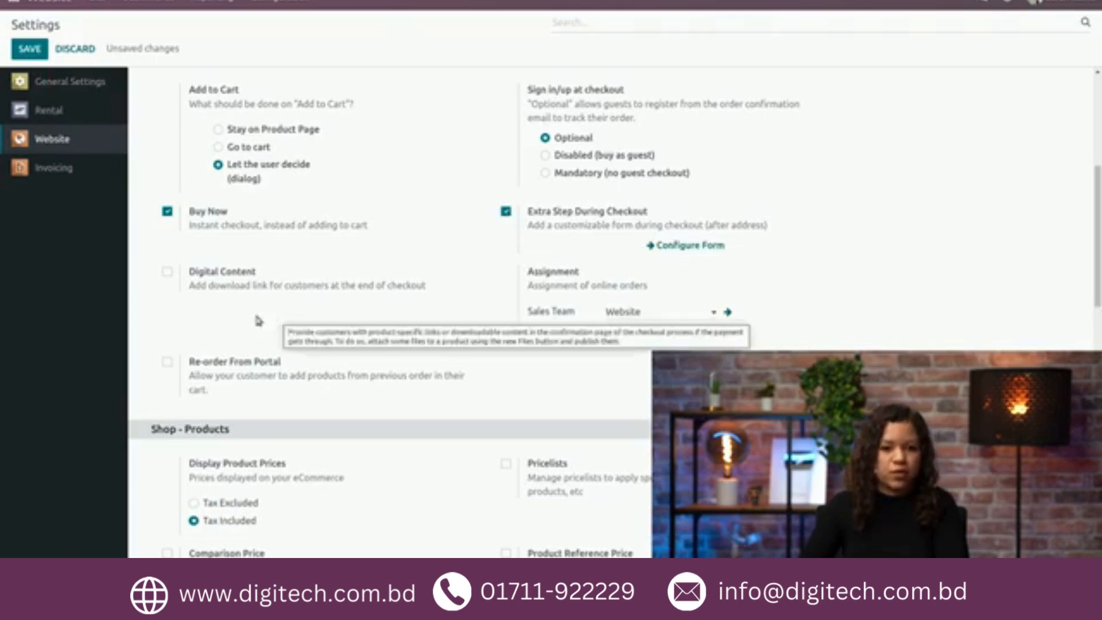
Step: Save the website's checkout settings
scroll(263, 322, "down", 1)
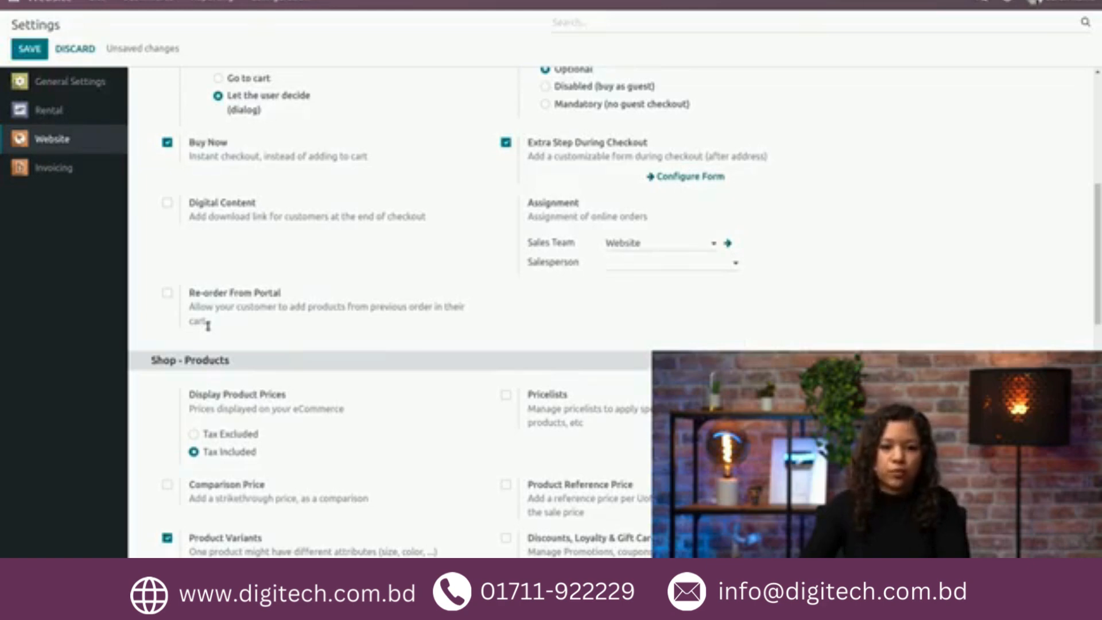
left_click(167, 293)
left_click(167, 294)
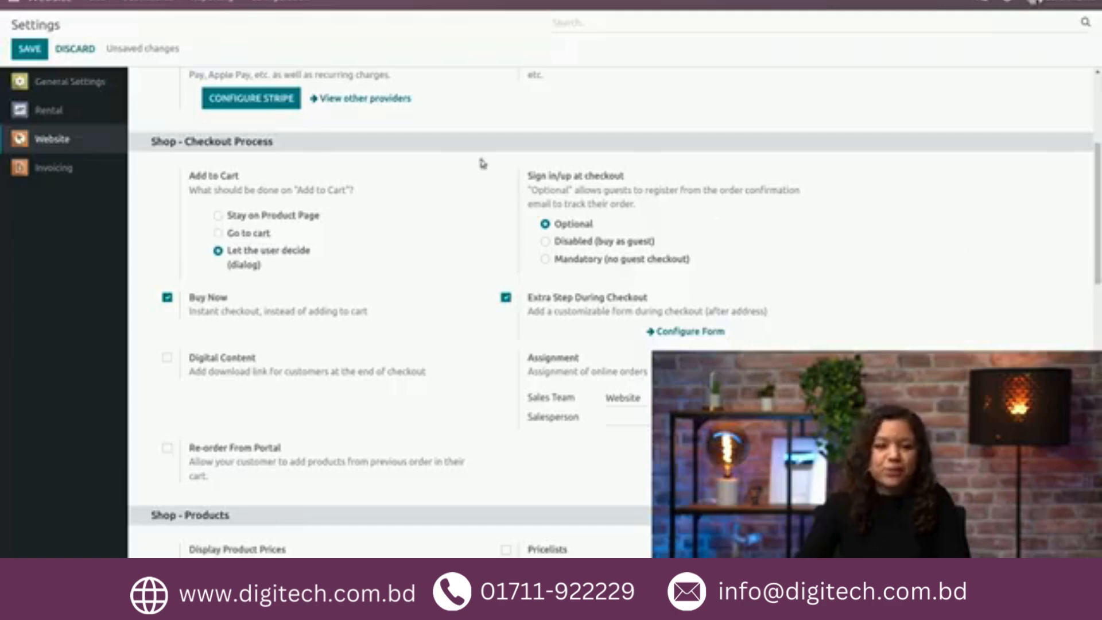
left_click(32, 55)
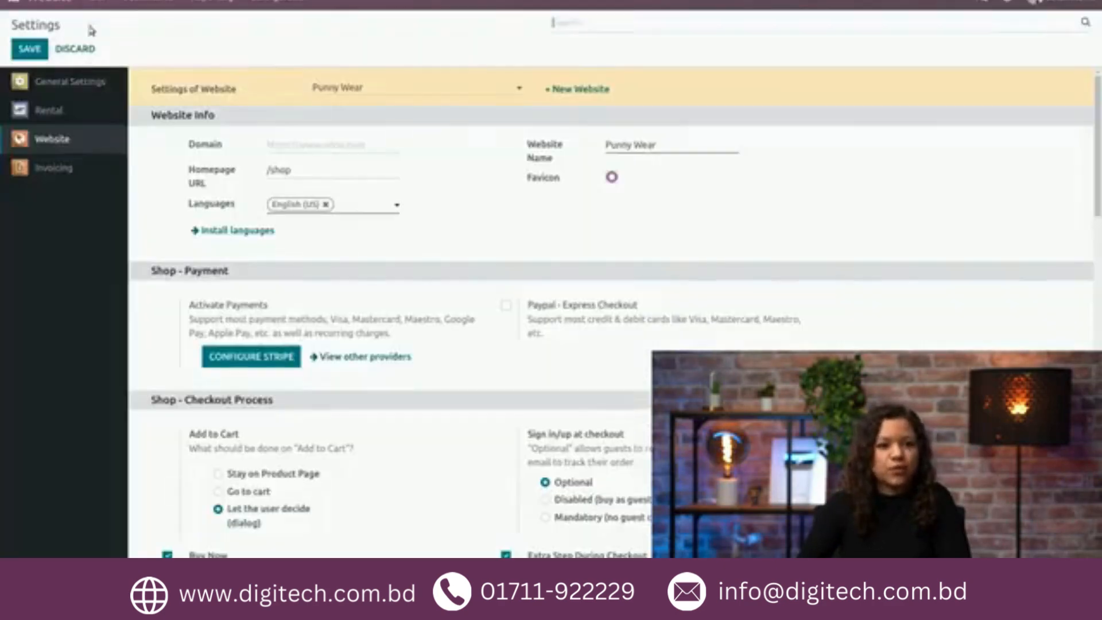
Step: Add the Sharkasm t-shirt from the shop's homepage to the cart and proceed to checkout
left_click(96, 2)
left_click(106, 25)
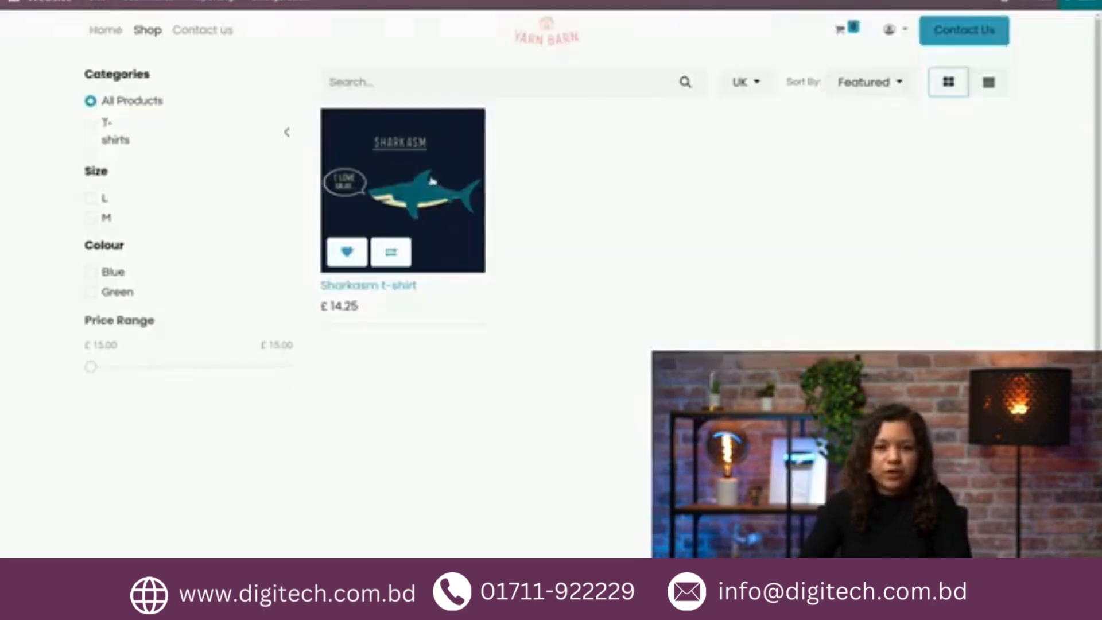
left_click(432, 181)
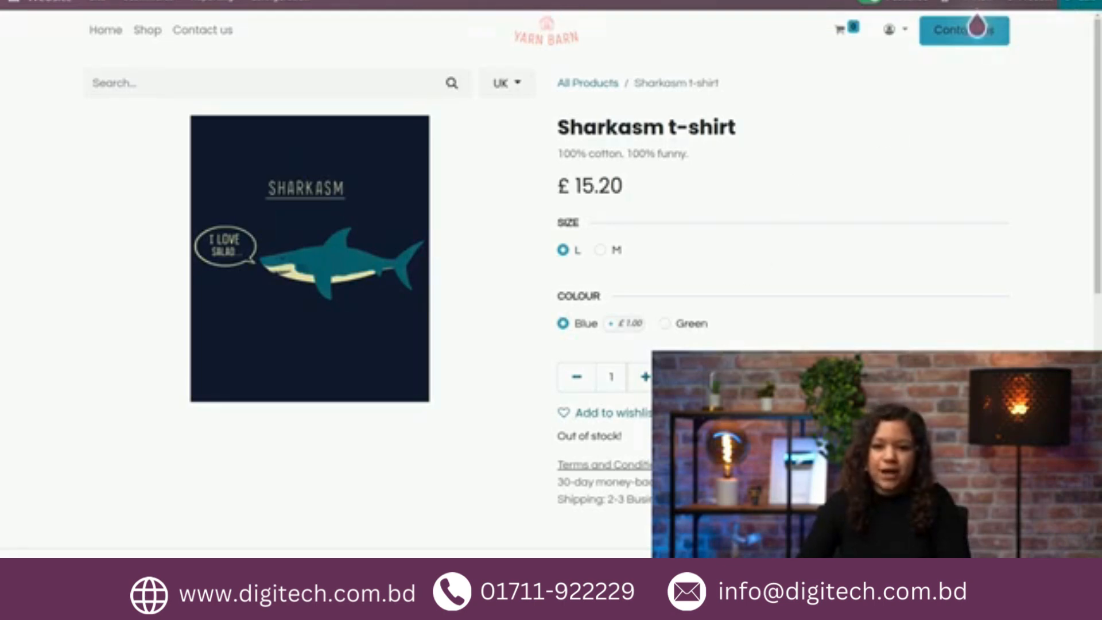
left_click(719, 377)
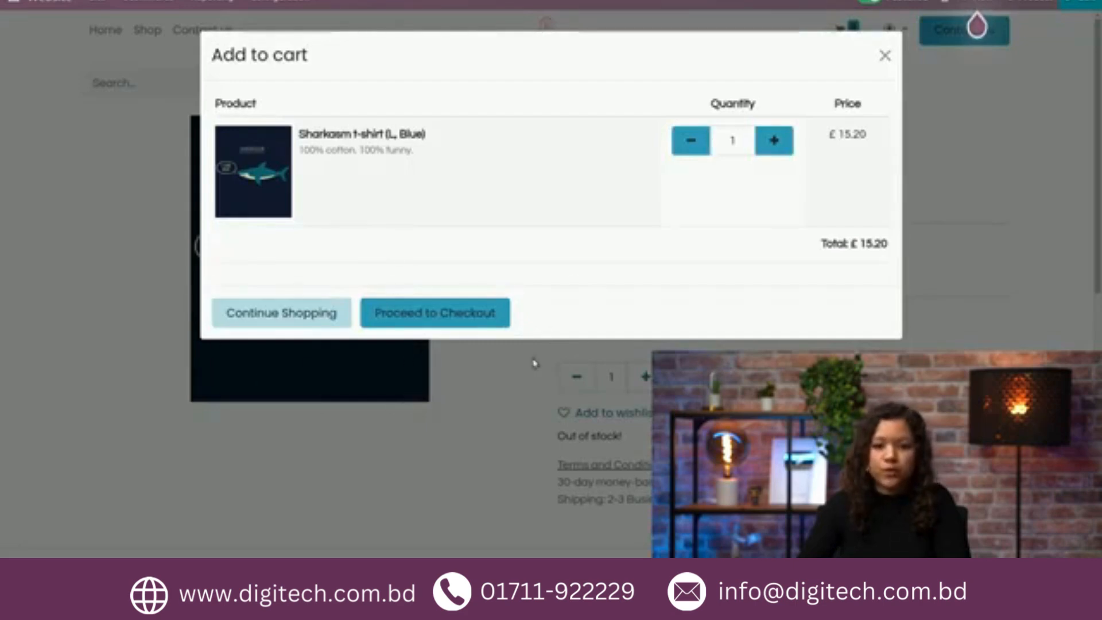
left_click(432, 316)
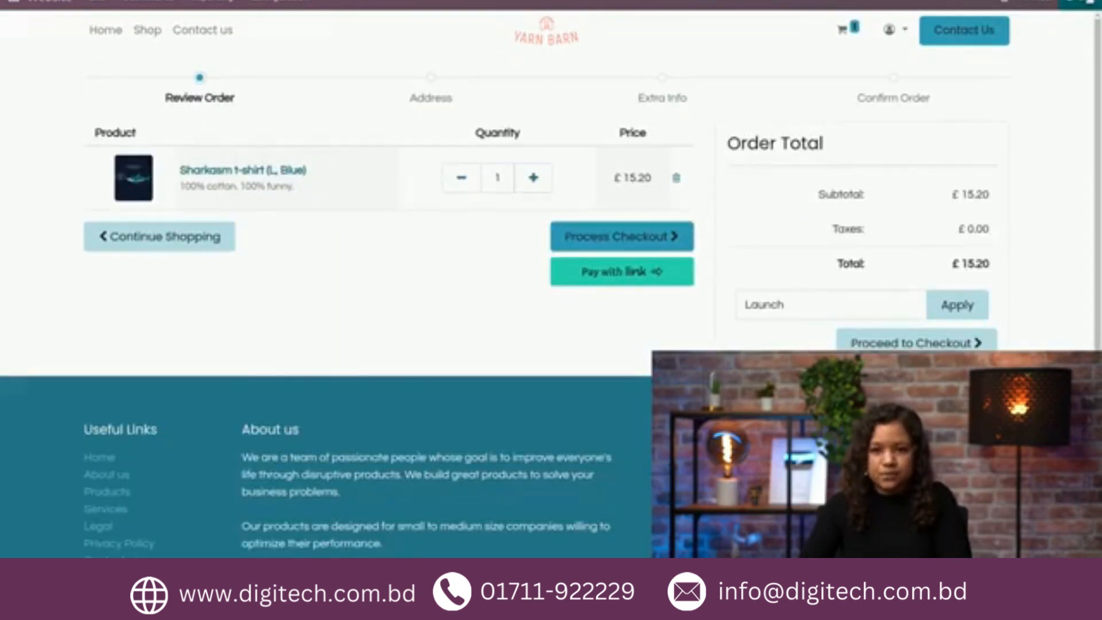
Step: Edit the checkout page and rename the "Review Order" progress step as "Great choice"
left_click(1088, 1)
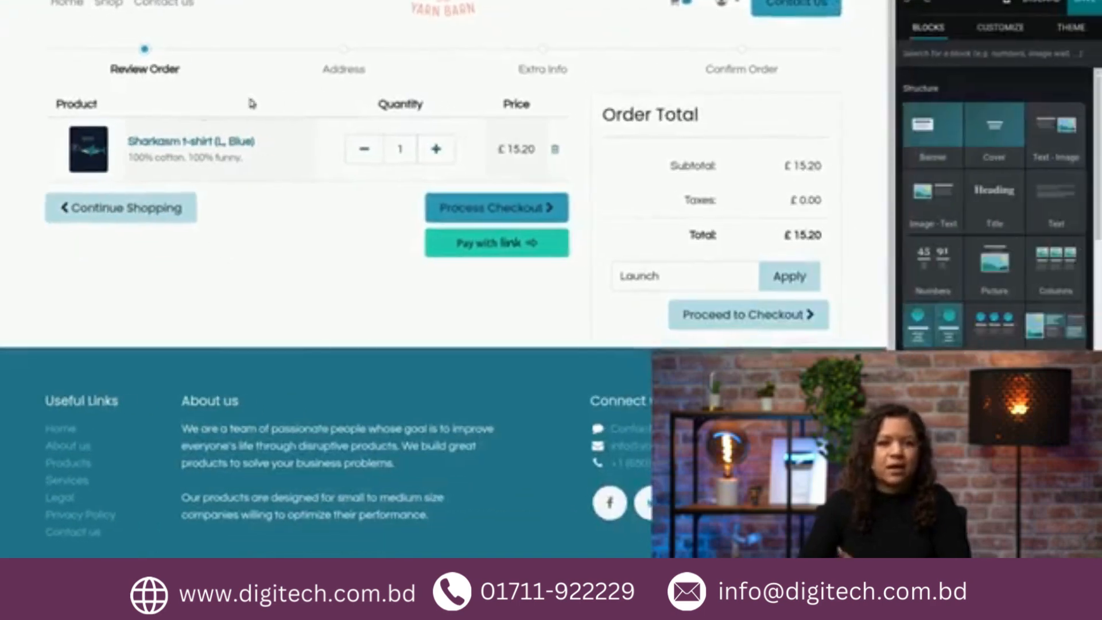
left_click(176, 75)
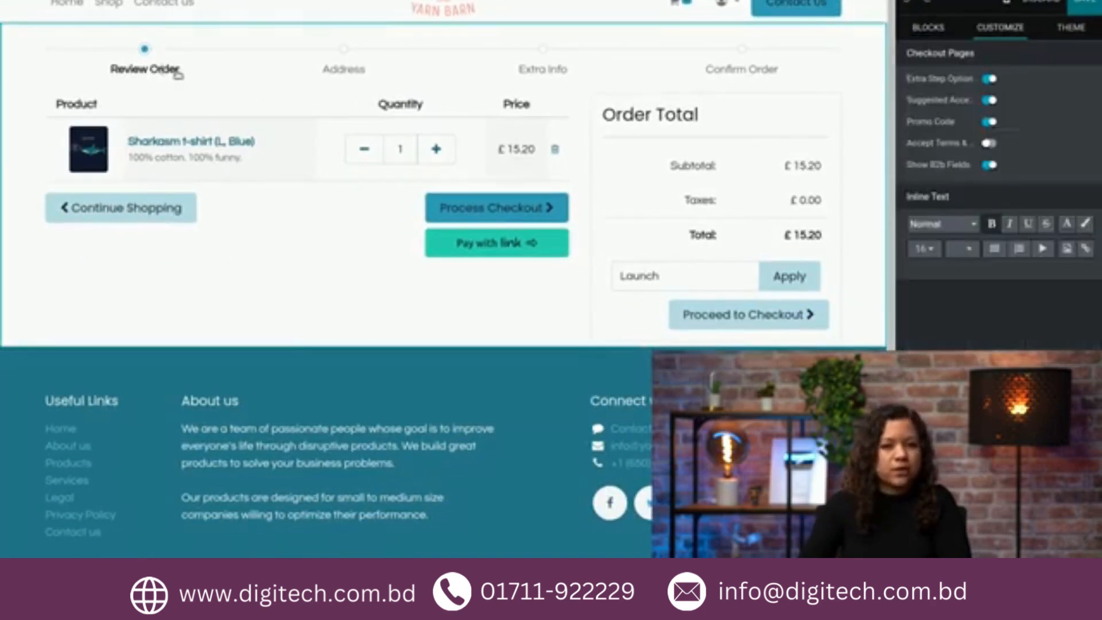
key("Right")
key("BackSpace")
key("BackSpace")
key("BackSpace")
key("BackSpace")
key("BackSpace")
key("BackSpace")
key("BackSpace")
key("BackSpace")
key("BackSpace")
key("BackSpace")
key("BackSpace")
key("BackSpace")
type("Gr")
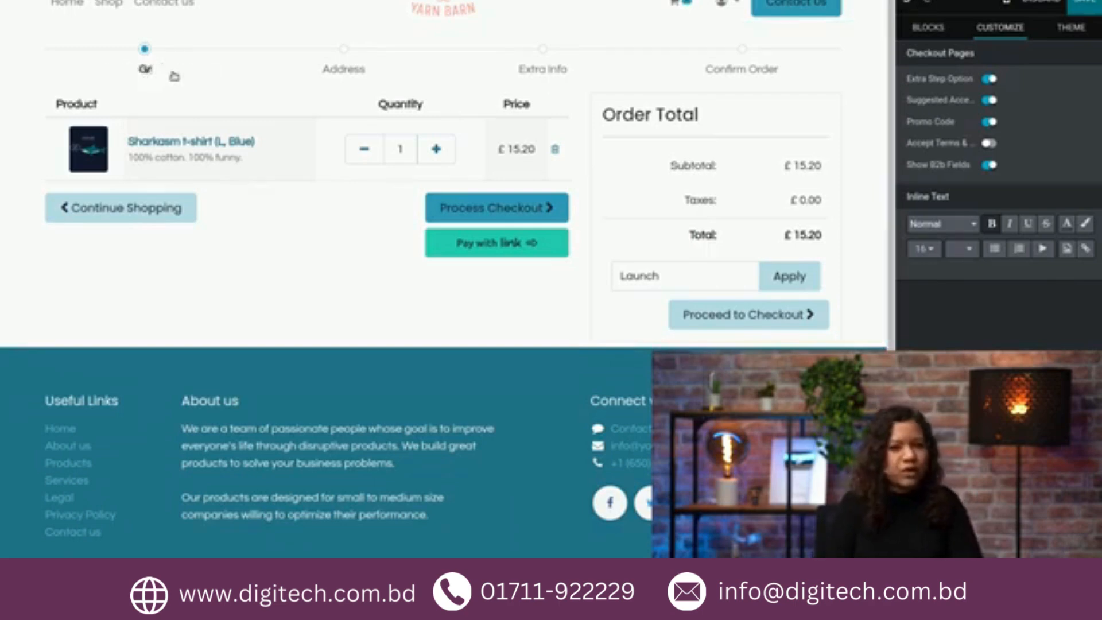
type("eat choice")
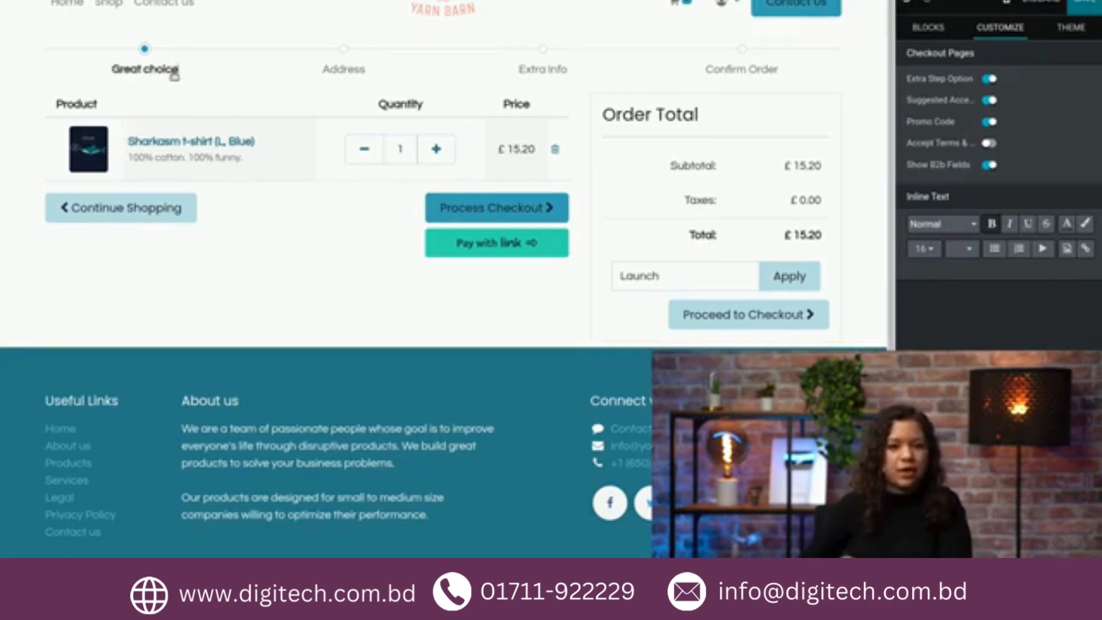
Step: Rename the "Confirm Order" progress step as "You're almost there"
left_click(760, 72)
key("BackSpace")
key("BackSpace")
key("BackSpace")
key("BackSpace")
key("BackSpace")
key("BackSpace")
key("BackSpace")
key("BackSpace")
key("BackSpace")
key("BackSpace")
key("BackSpace")
key("BackSpace")
key("BackSpace")
type("Y")
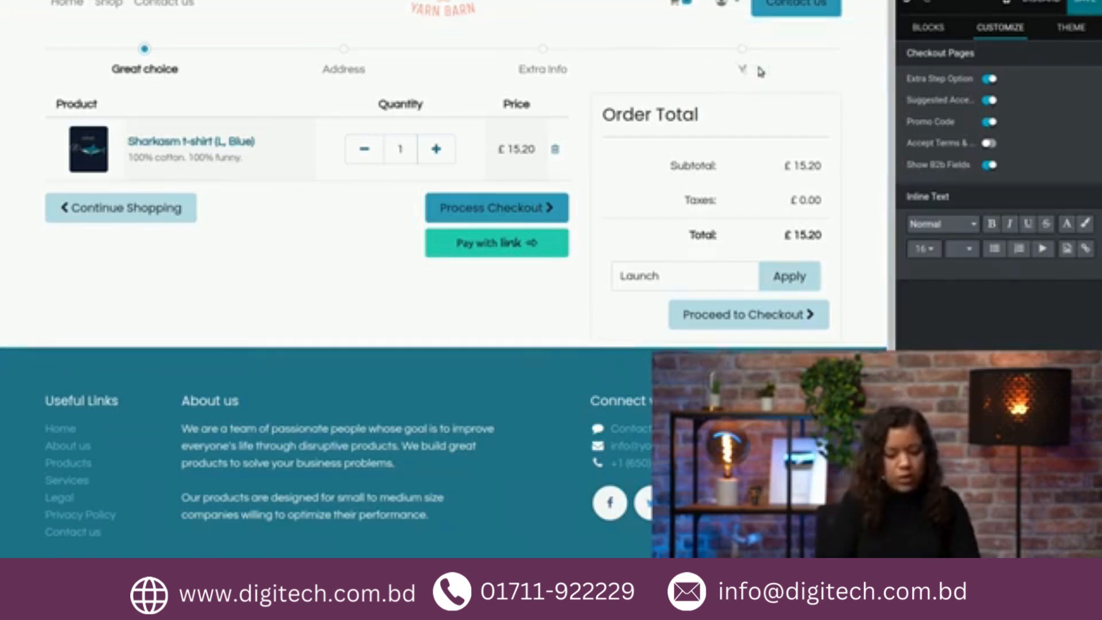
type("ou're almost")
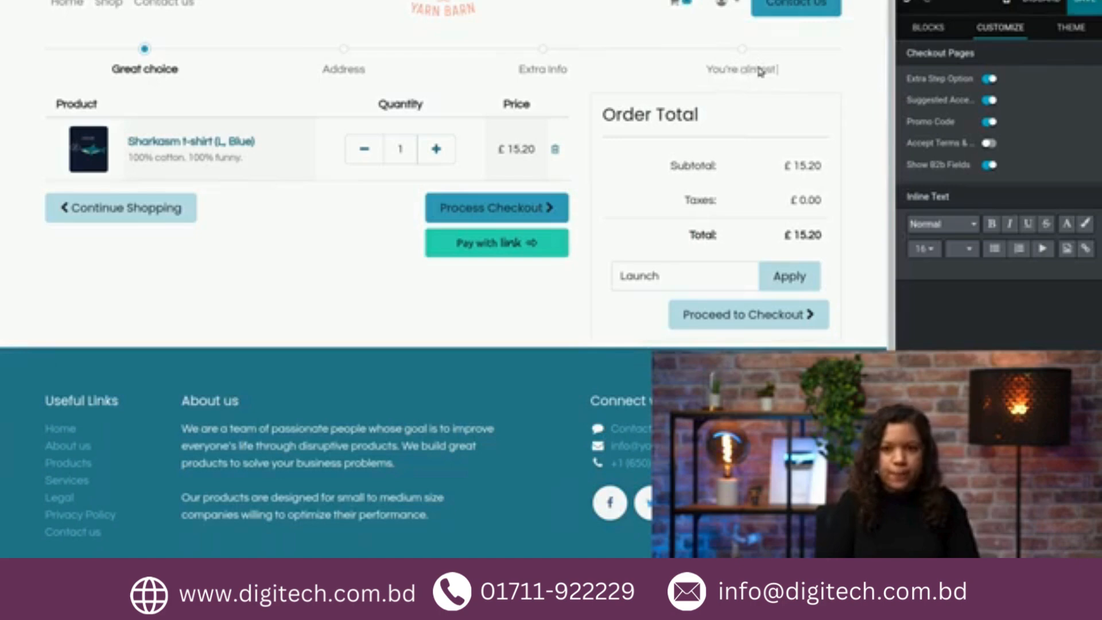
type(" there!")
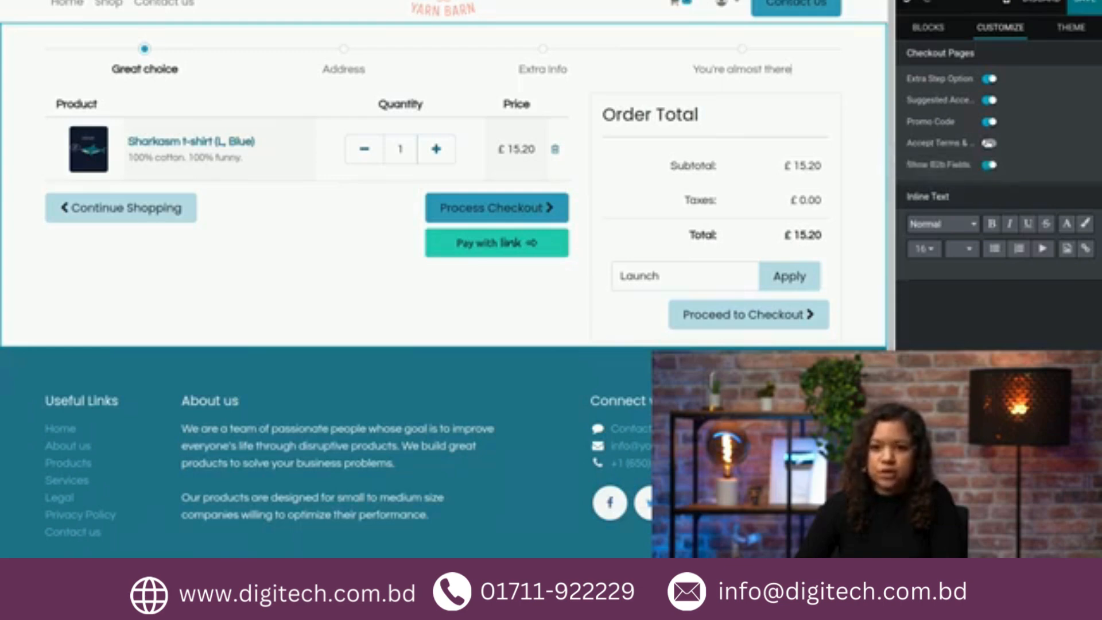
Step: Enable the Accept Terms option for the checkout pages and save the page edits
left_click(989, 143)
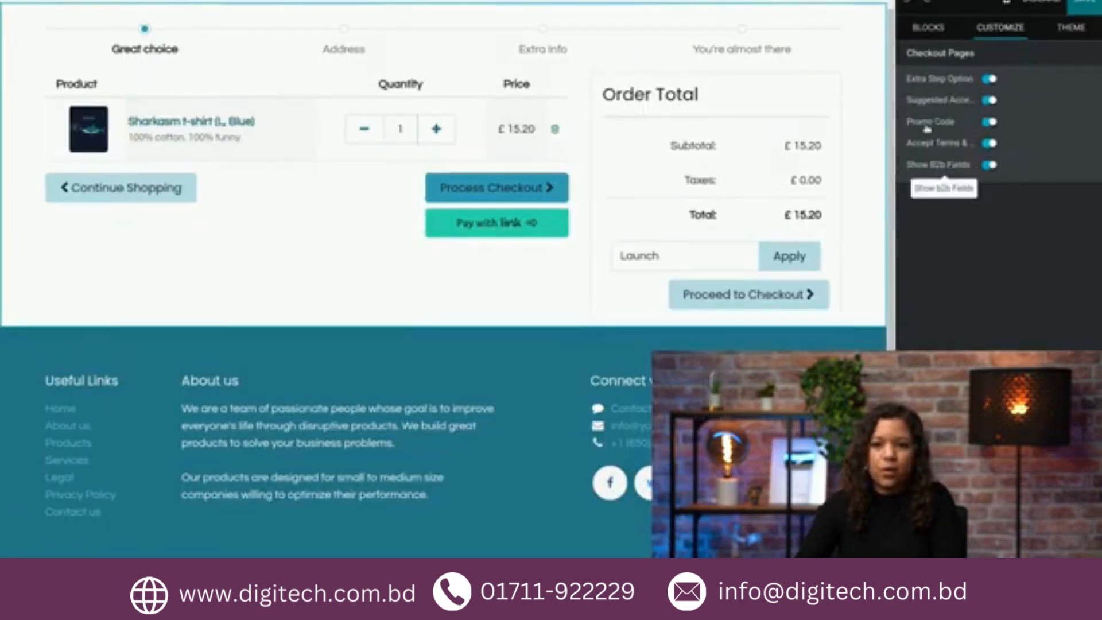
left_click(1087, 8)
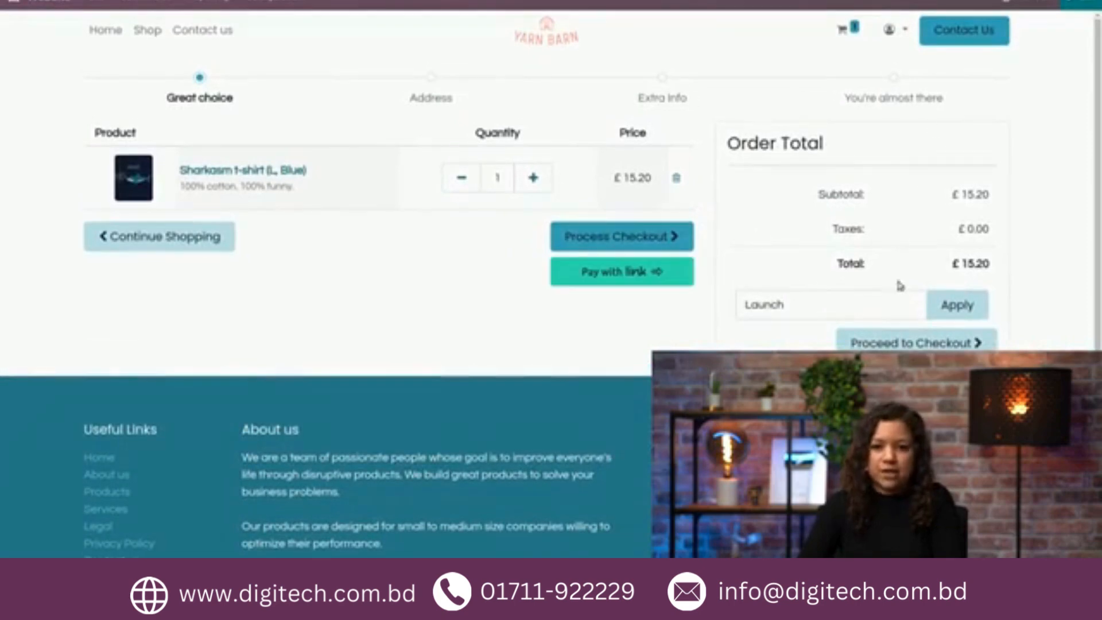
Step: Proceed to the address form and fill in the customer's phone number, street and house number
left_click(903, 344)
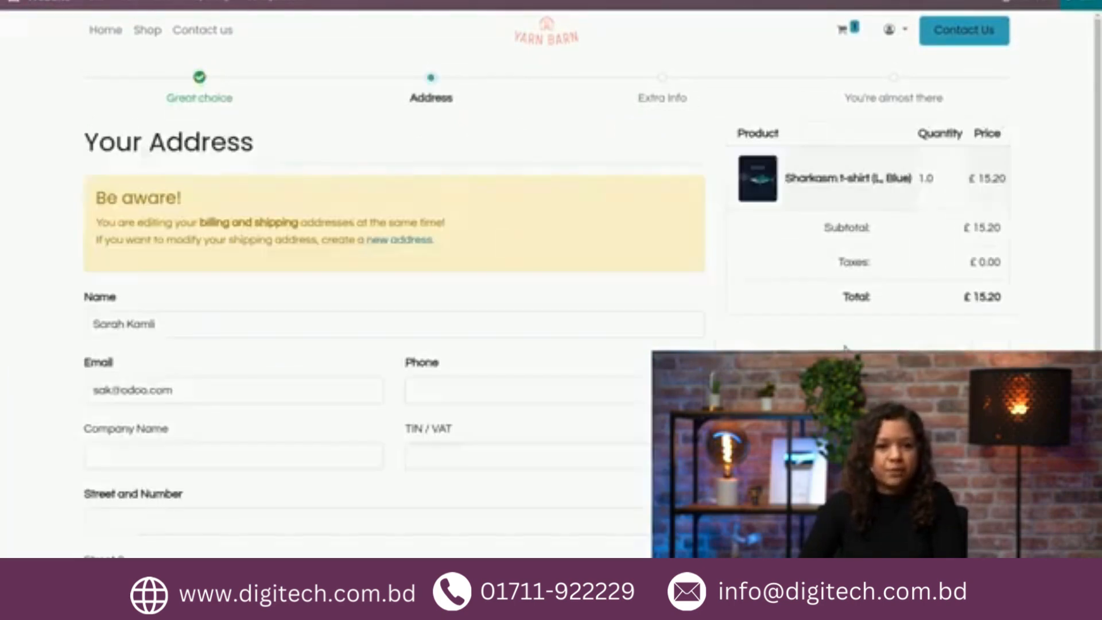
scroll(634, 326, "down", 3)
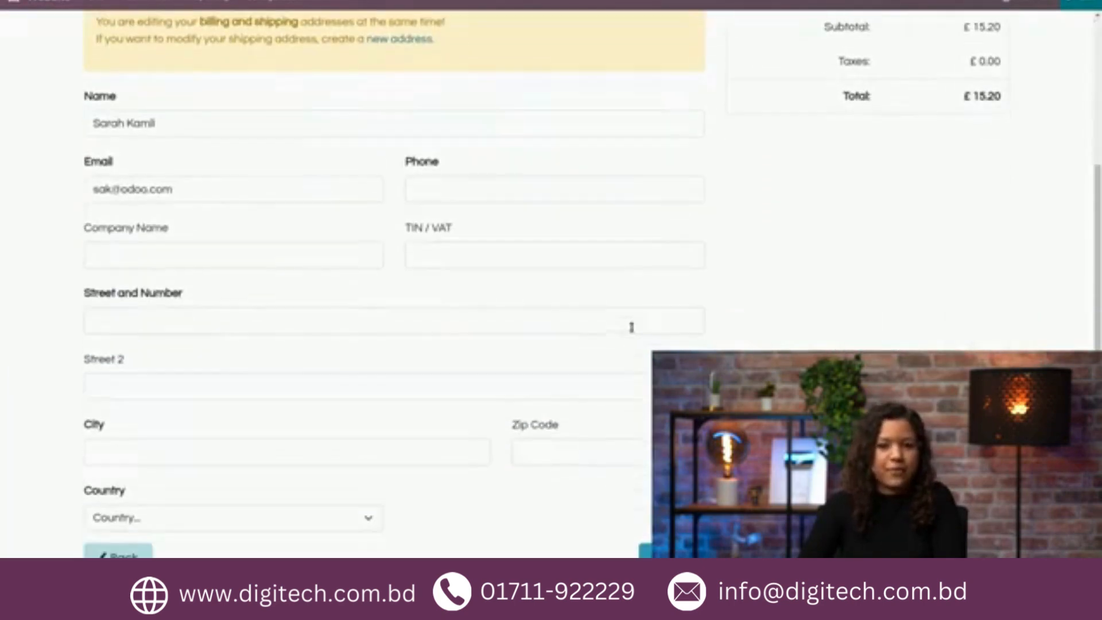
left_click(462, 196)
type("123456")
left_click(210, 315)
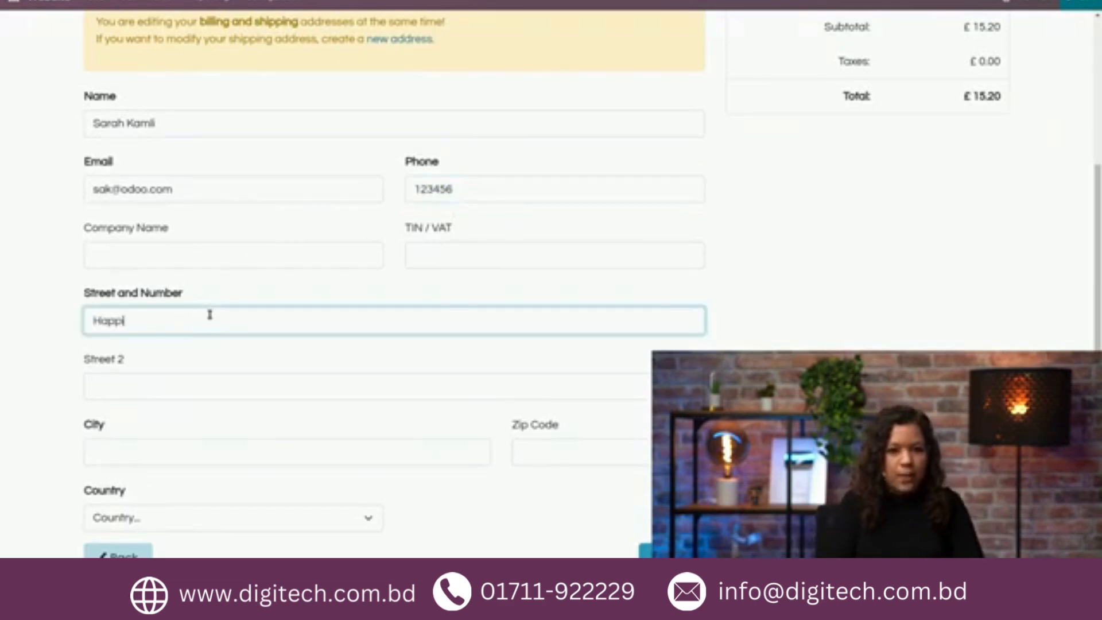
type("Happiness street 101")
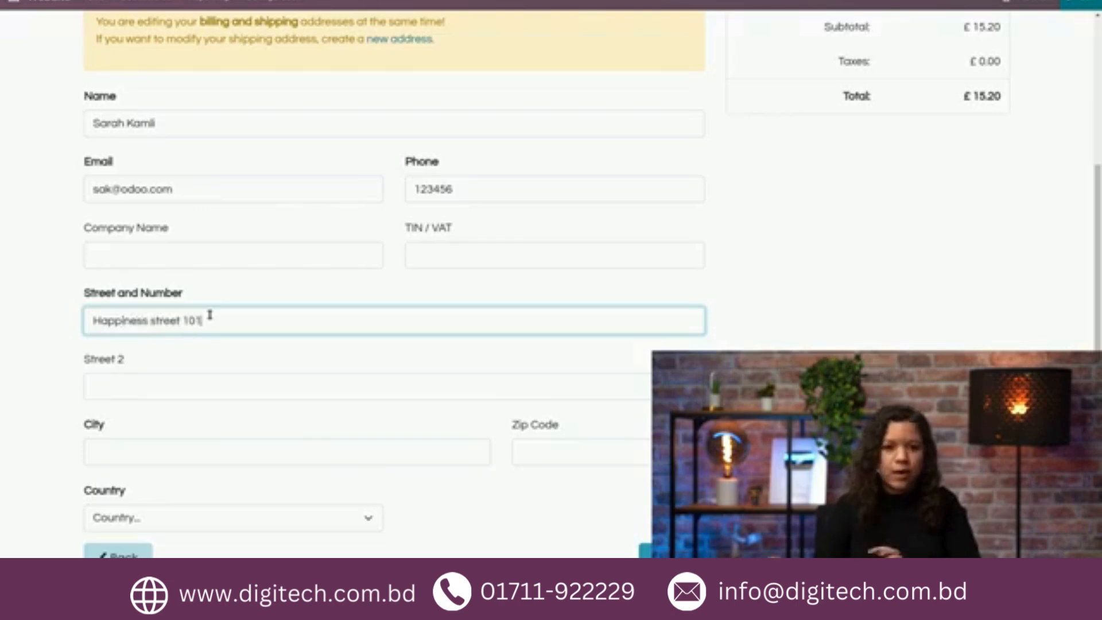
Step: Complete the customer's city and zip code, choose Belgium as the country, and confirm the addresses to reach Extra Info
left_click(208, 454)
type("Brussels")
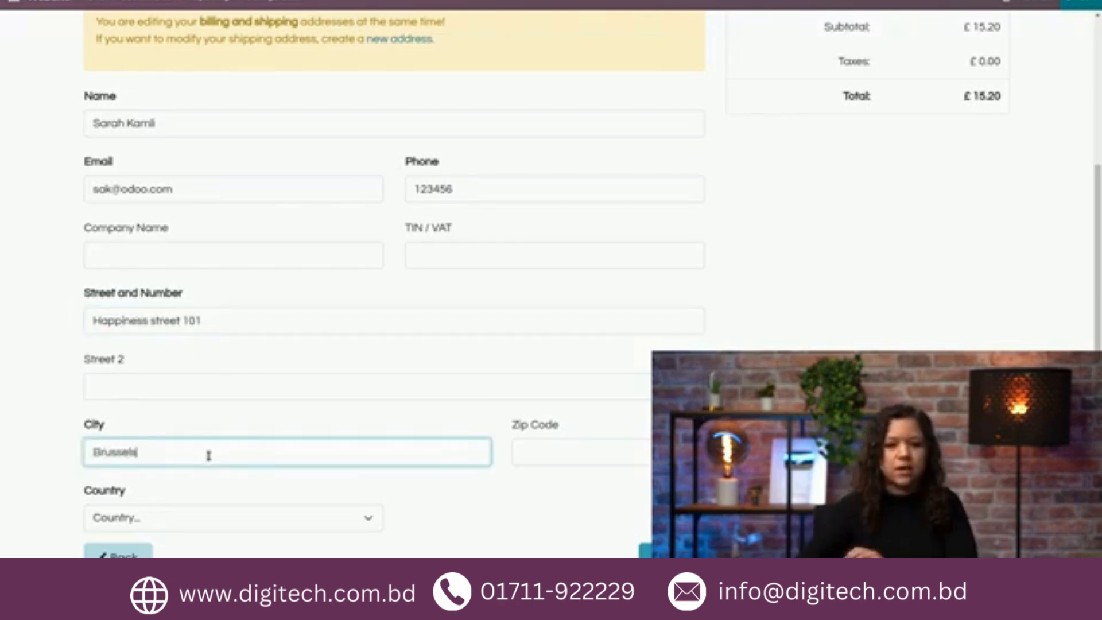
left_click(572, 445)
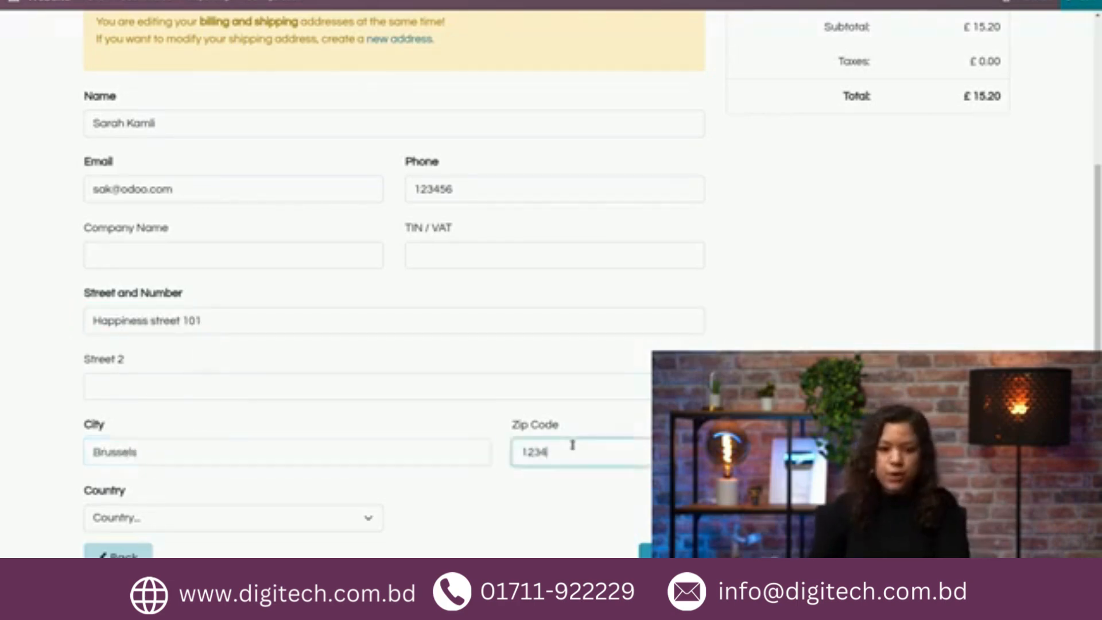
left_click(285, 517)
scroll(207, 405, "down", 1)
left_click(207, 453)
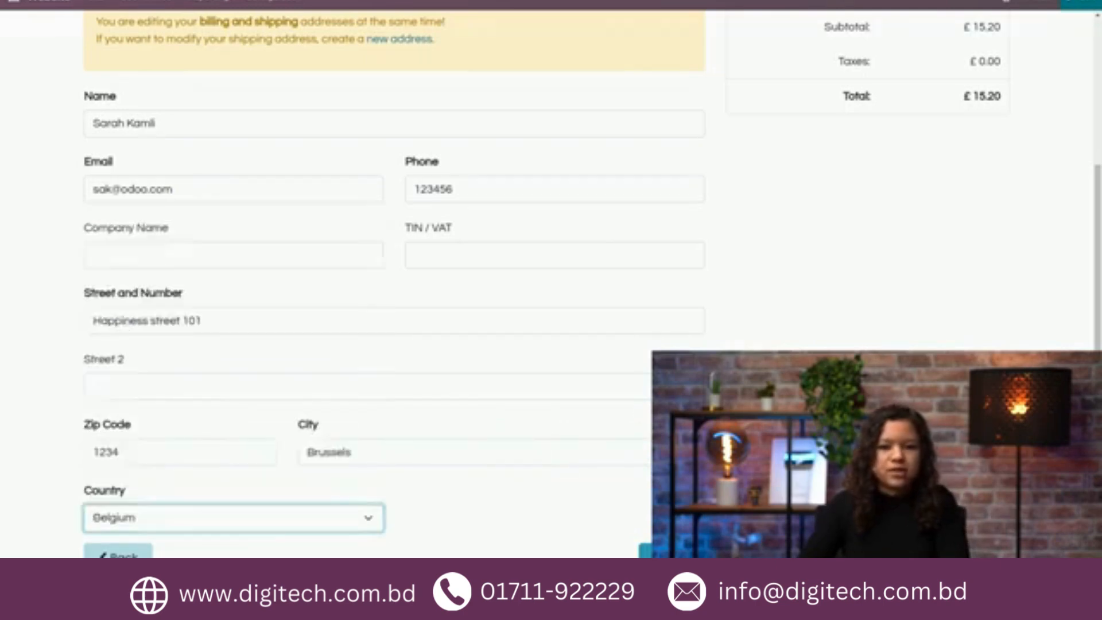
left_click(672, 556)
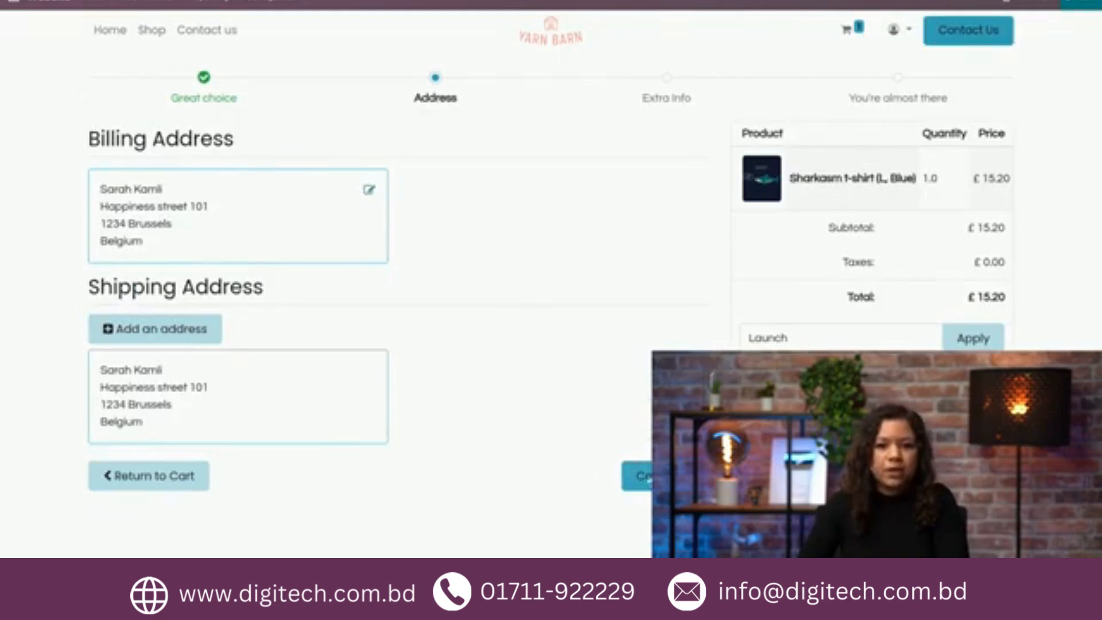
left_click(637, 476)
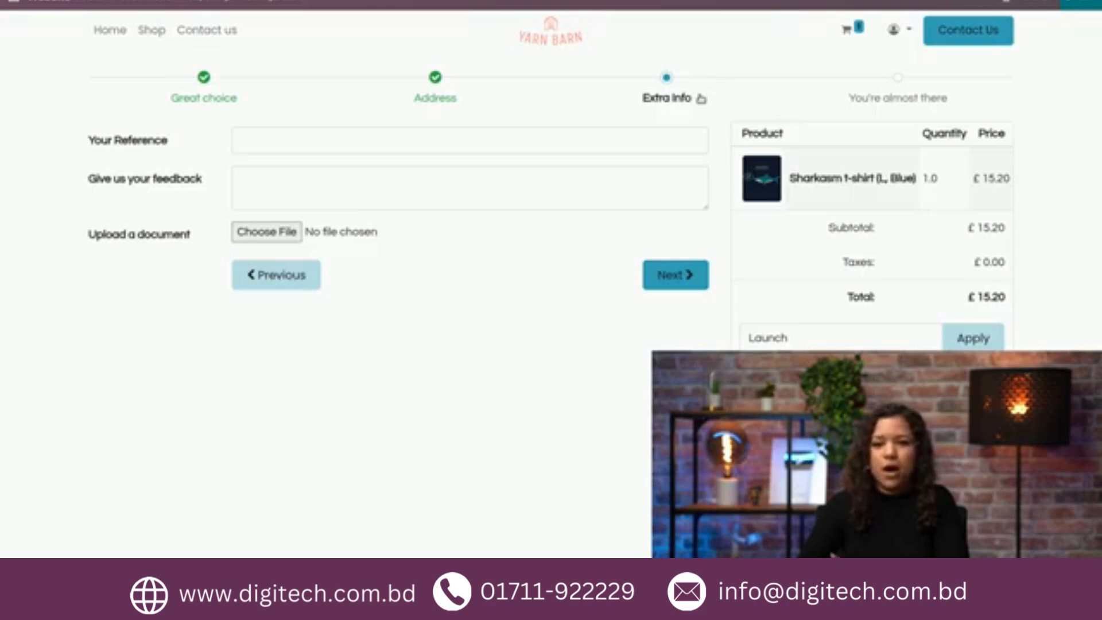
Step: Edit the Extra Info page and delete the reference, feedback and document upload fields from its form
left_click(1091, 5)
left_click(287, 114)
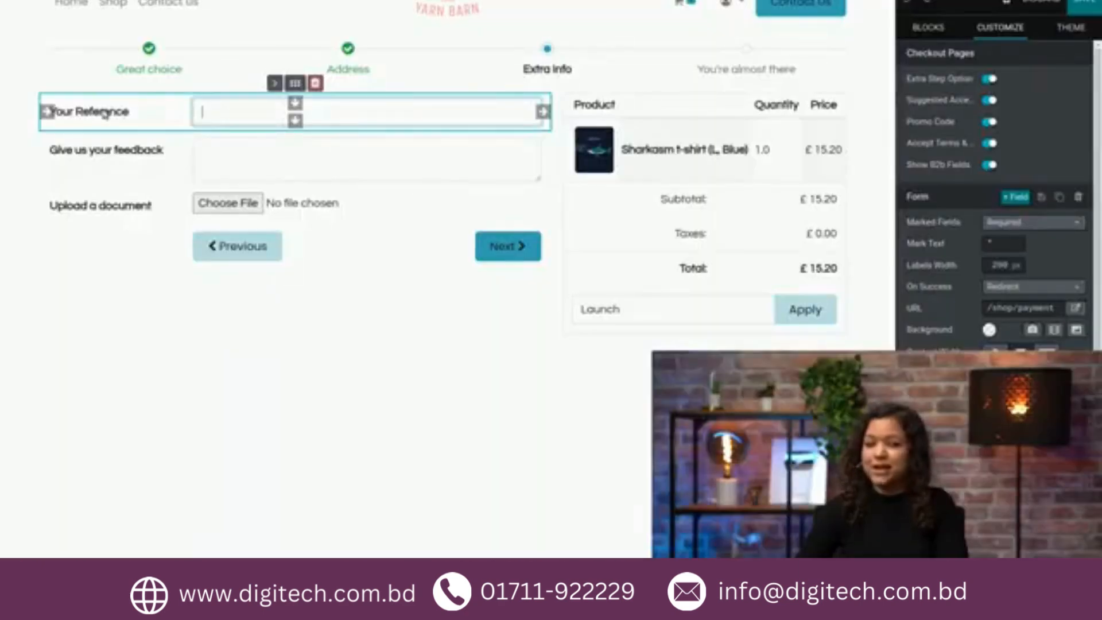
left_click(316, 84)
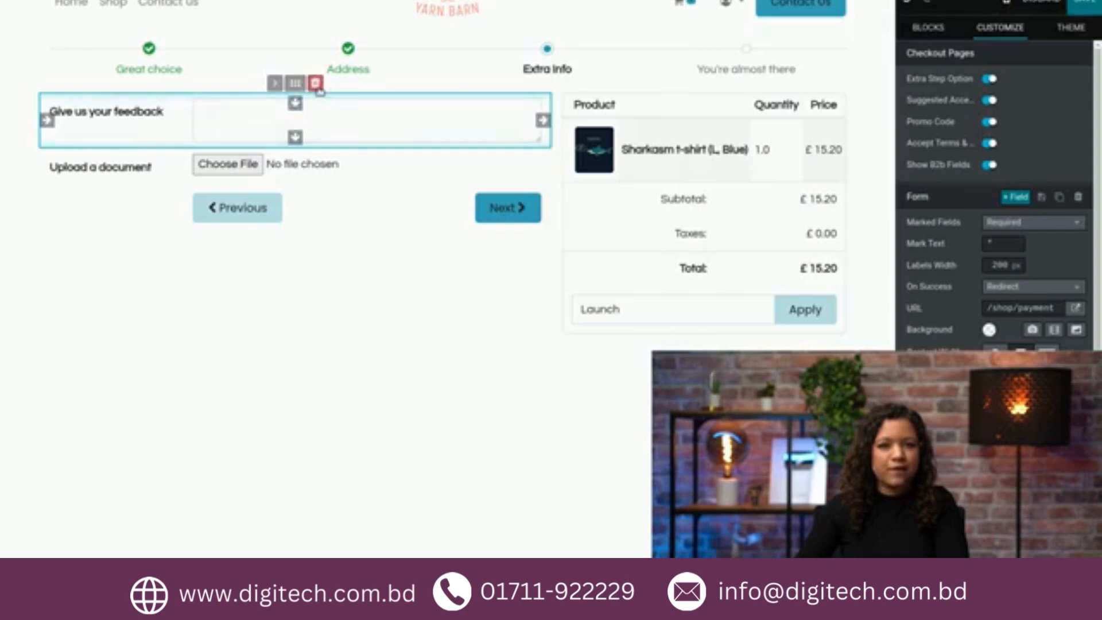
left_click(316, 83)
left_click(316, 83)
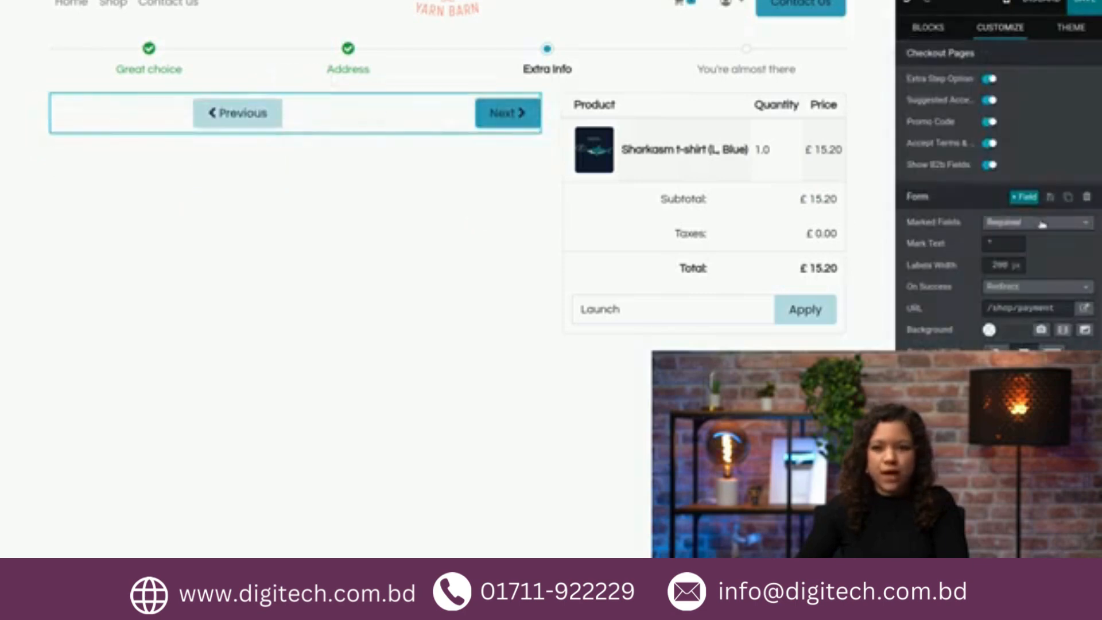
Step: Add a new field to the Extra Info form and label it "When are you going to pick up the product?"
left_click(1024, 197)
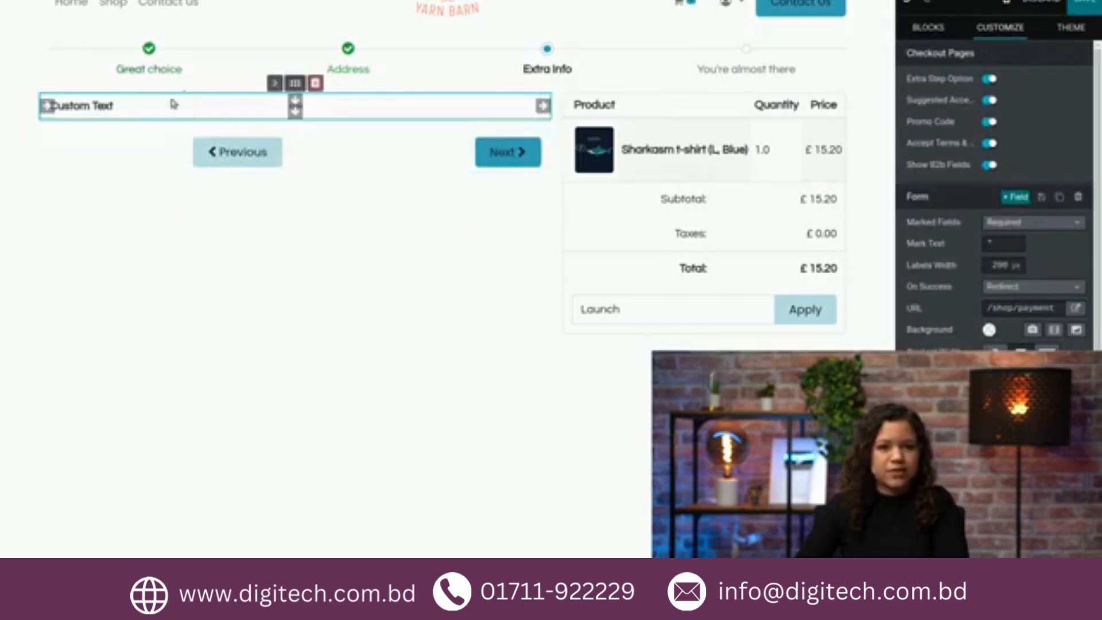
scroll(996, 196, "down", 1)
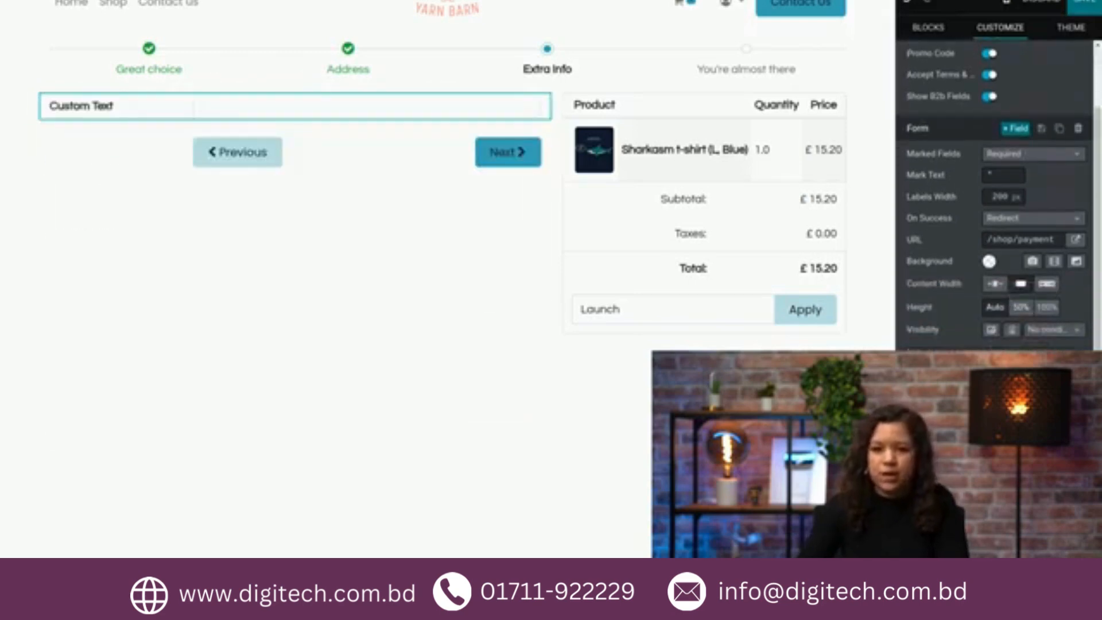
type("When,are you going")
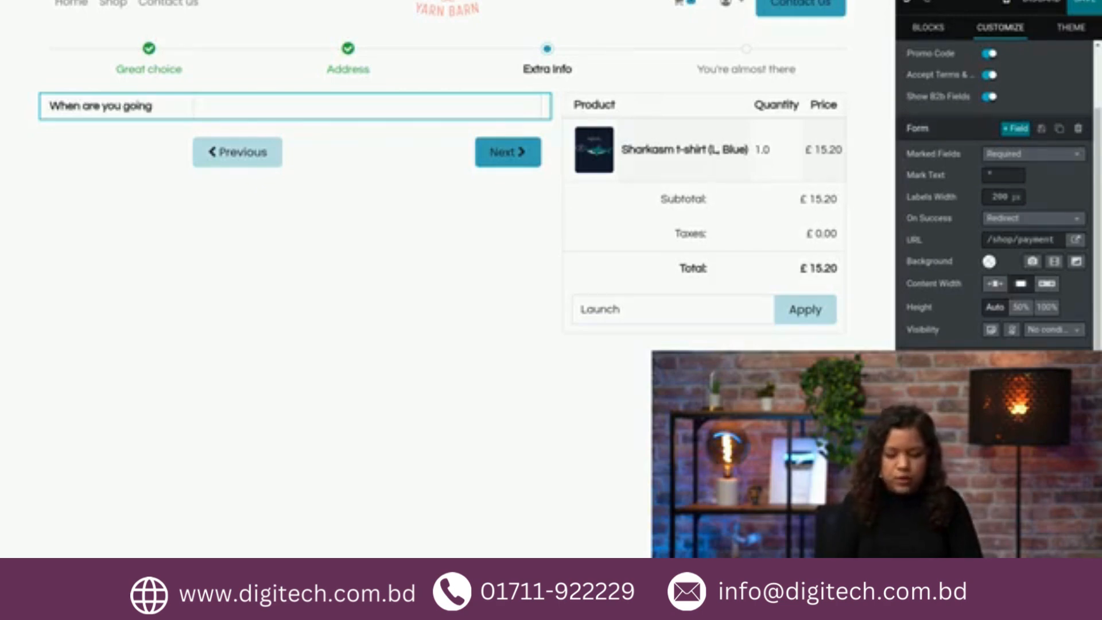
type(" to pick the prodct?")
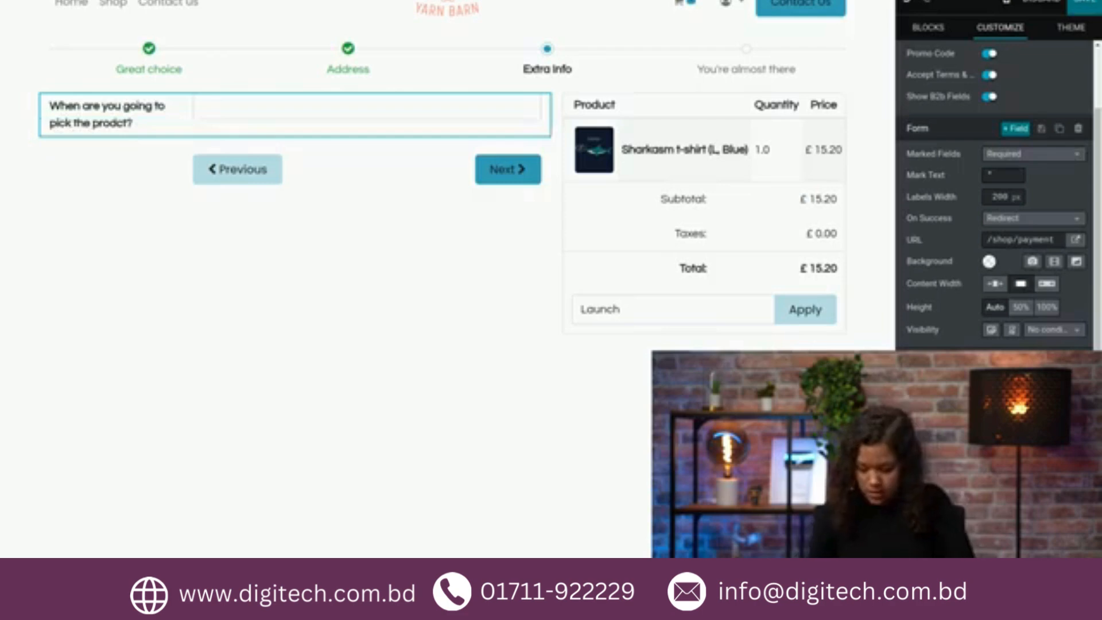
type("u")
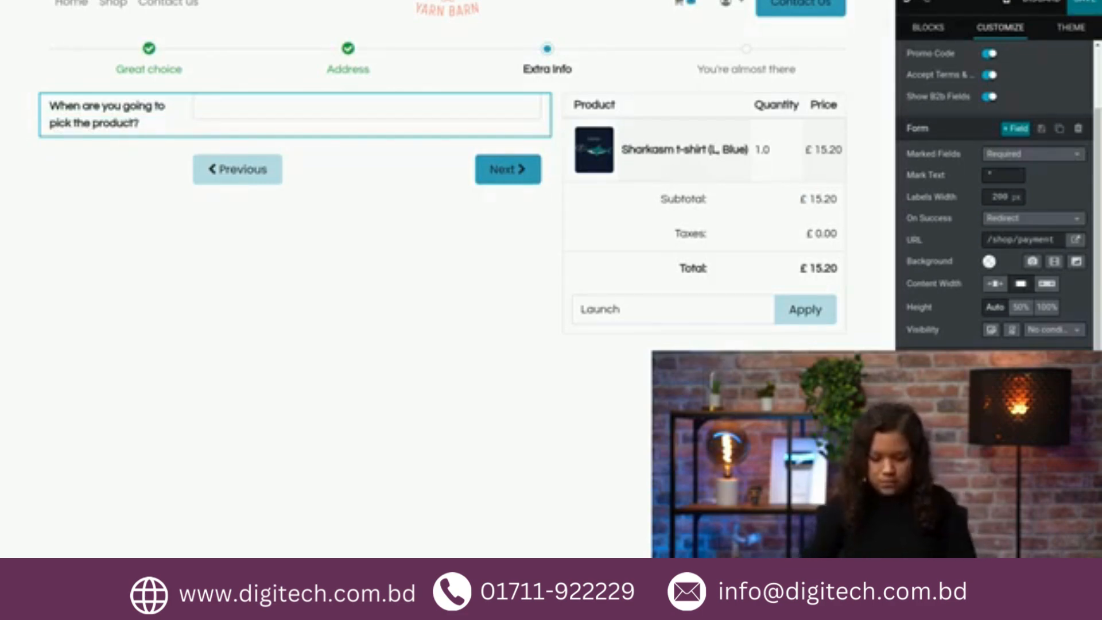
type("up")
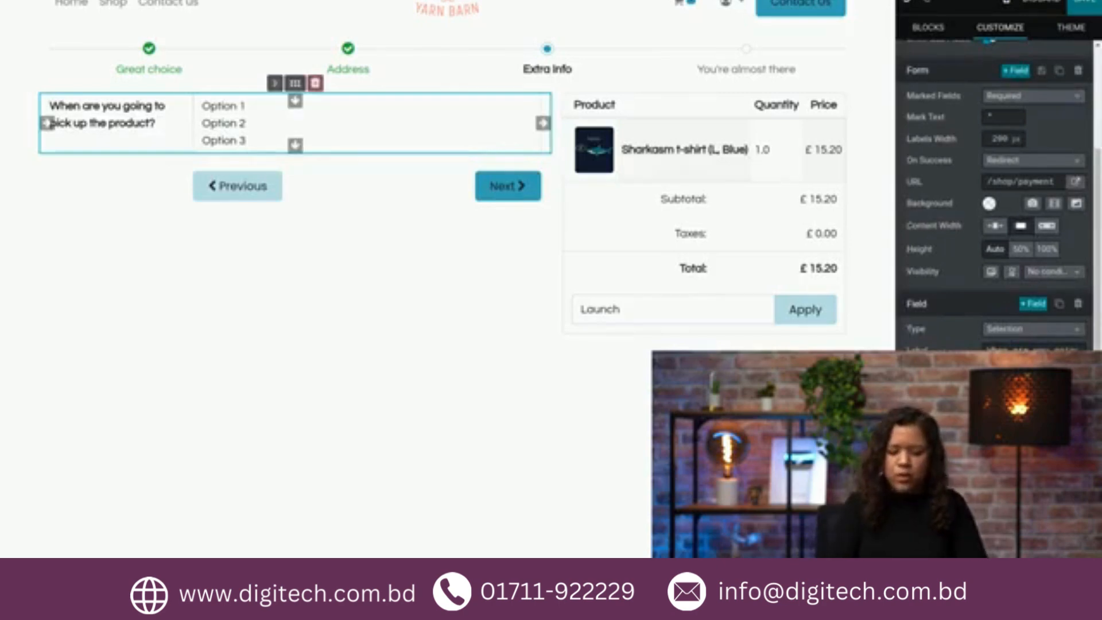
Step: Make the pickup question a required selection field with the options Monday, Tuesday and Friday, and save the page
type("Monday")
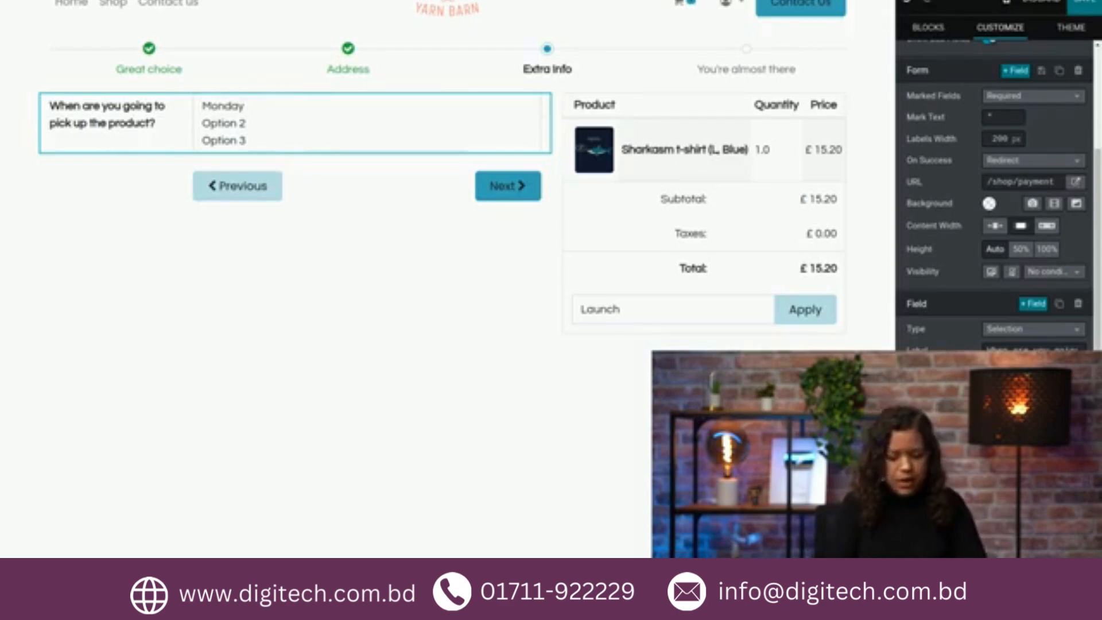
type("Tuesday")
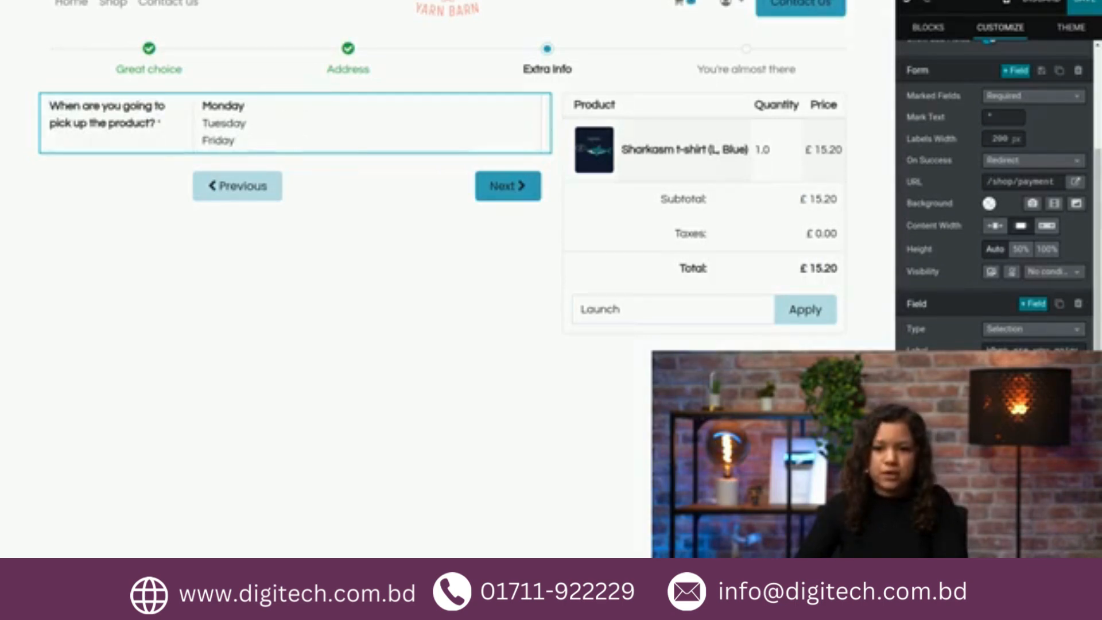
left_click(1069, 4)
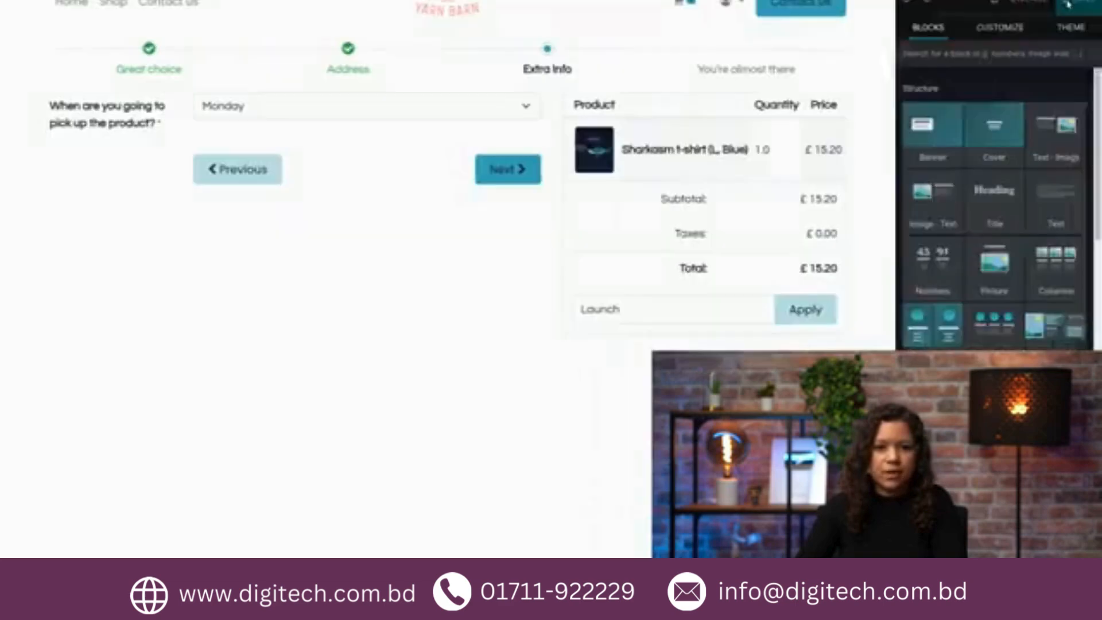
Step: Check the pickup day choices, keep Monday, continue to the payment step and agree to the terms & conditions
left_click(308, 143)
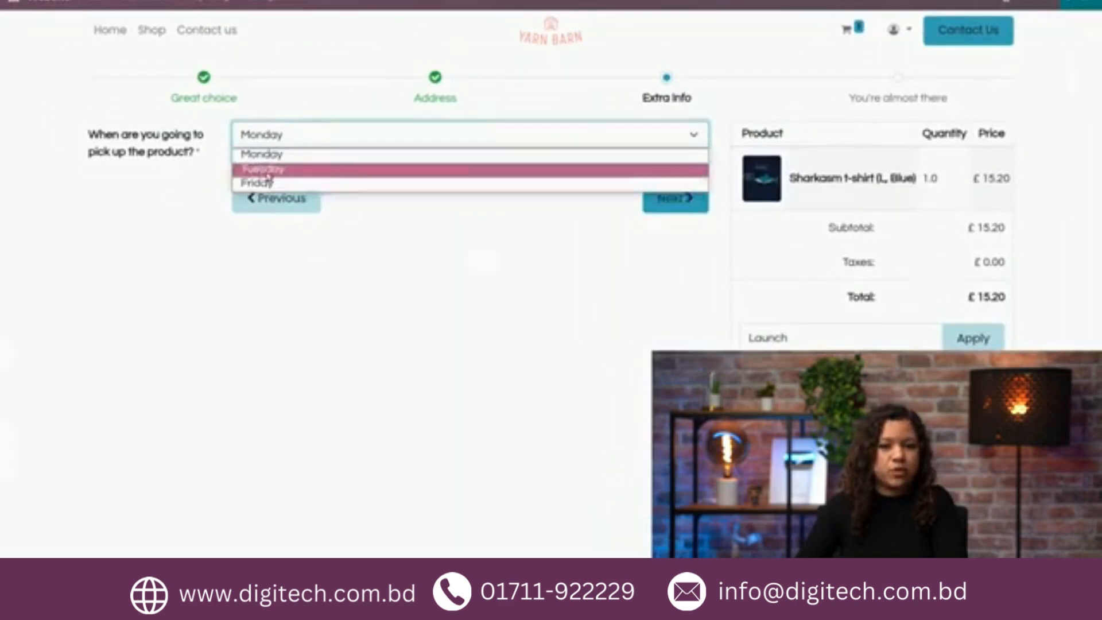
left_click(200, 154)
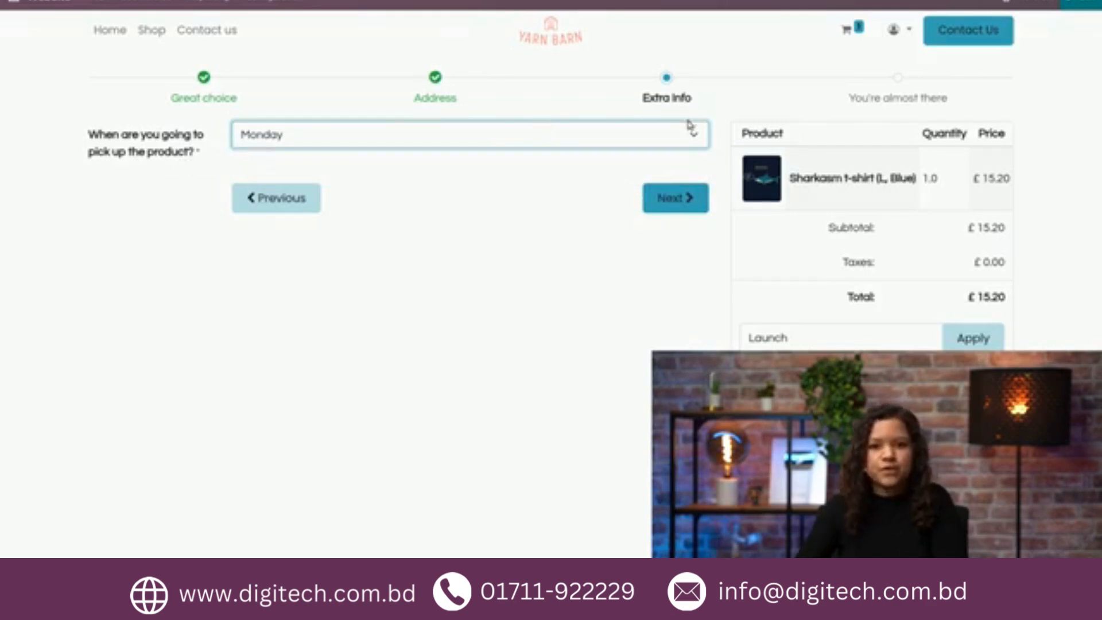
left_click(683, 210)
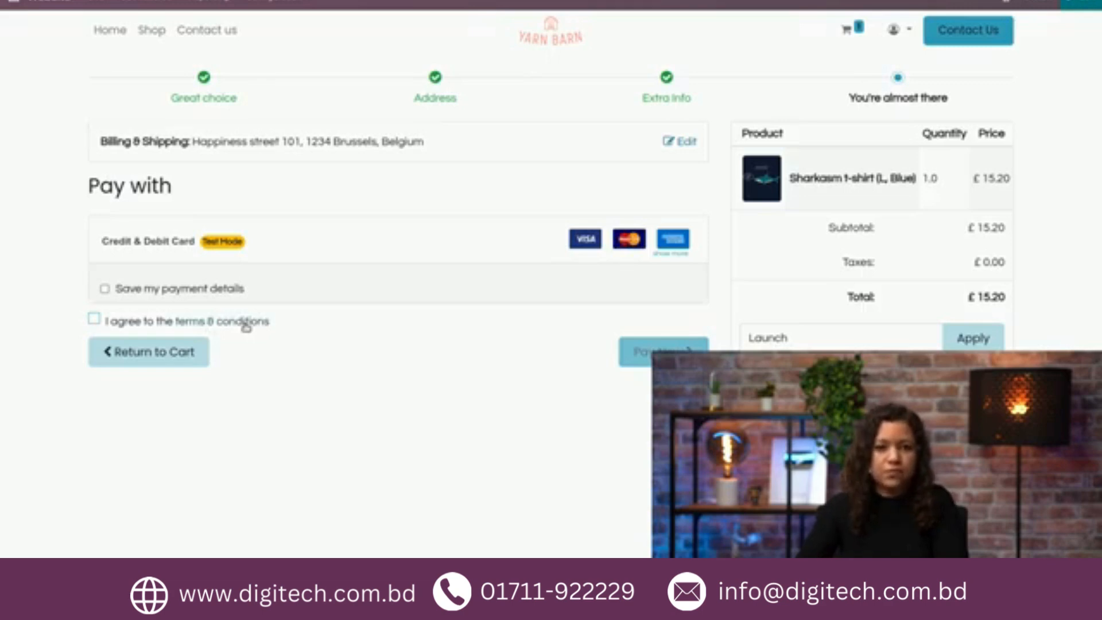
left_click(94, 320)
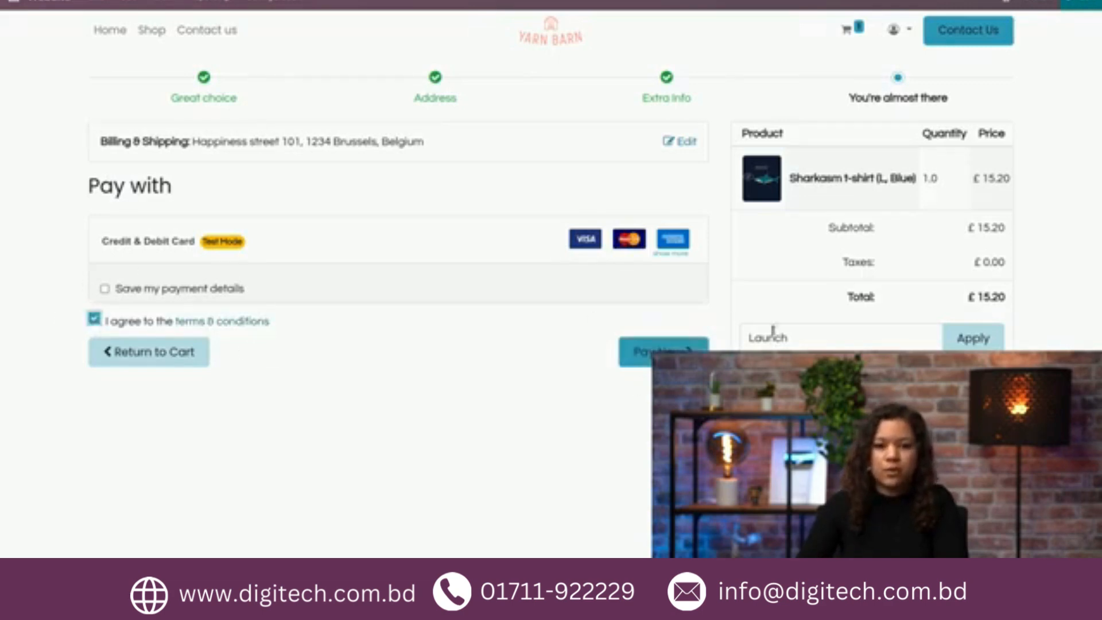